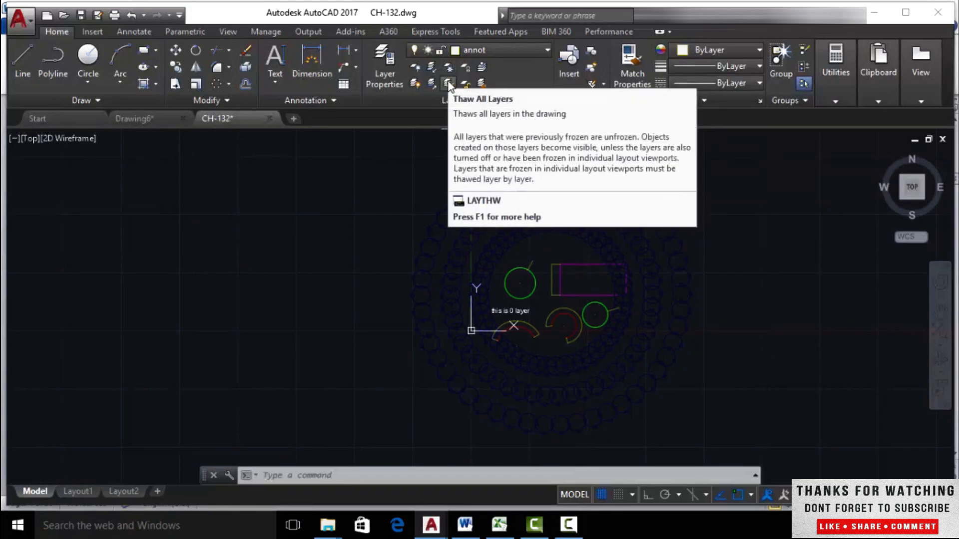
Freeze the array layer with the layer Freeze command by picking one of the rings of circles
{"action": "left_click", "coordinate": [448, 83]}
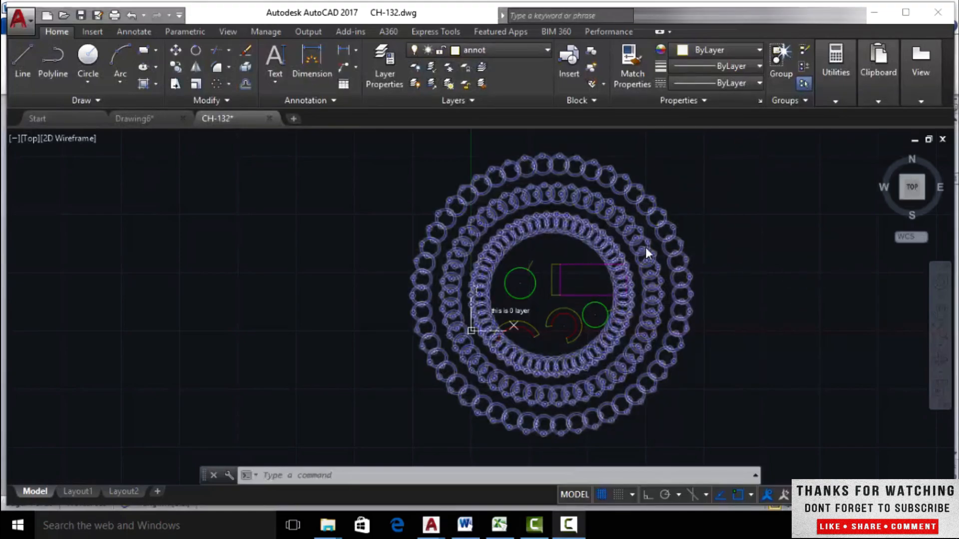
{"action": "left_click", "coordinate": [448, 70]}
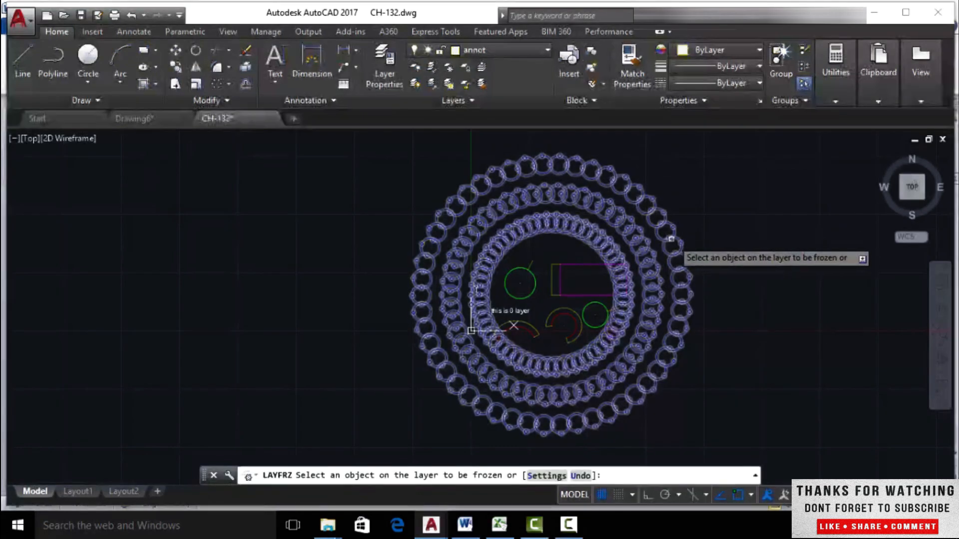
{"action": "left_click", "coordinate": [613, 364]}
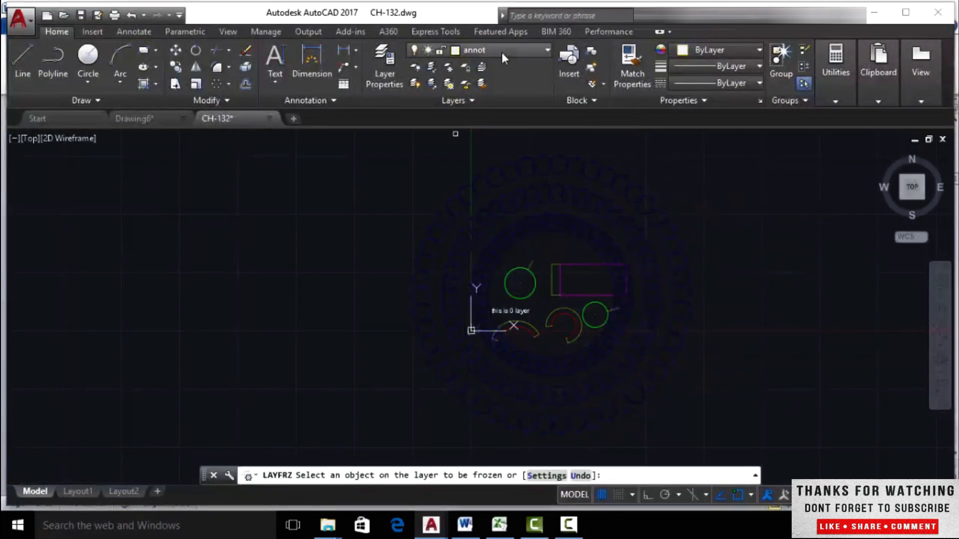
{"action": "left_click", "coordinate": [547, 50]}
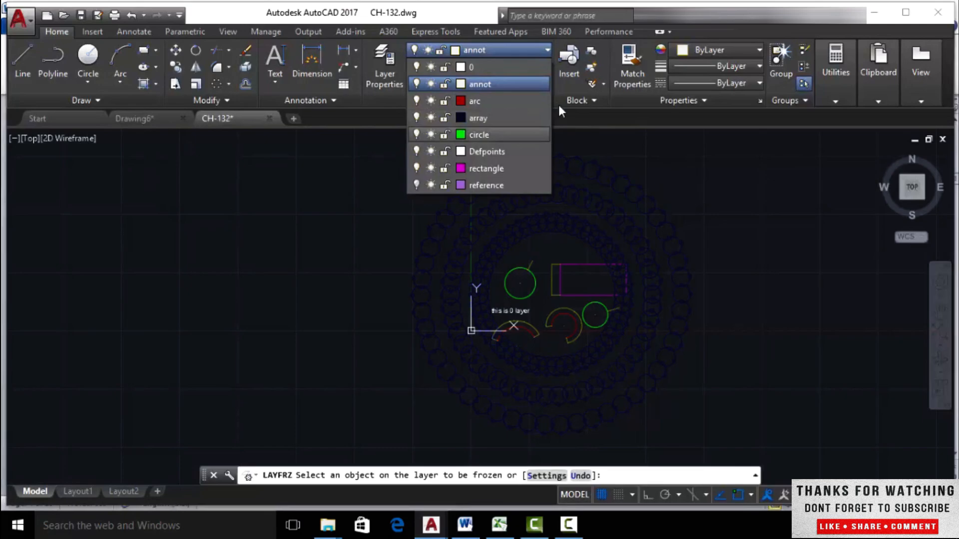
{"action": "left_click", "coordinate": [711, 170]}
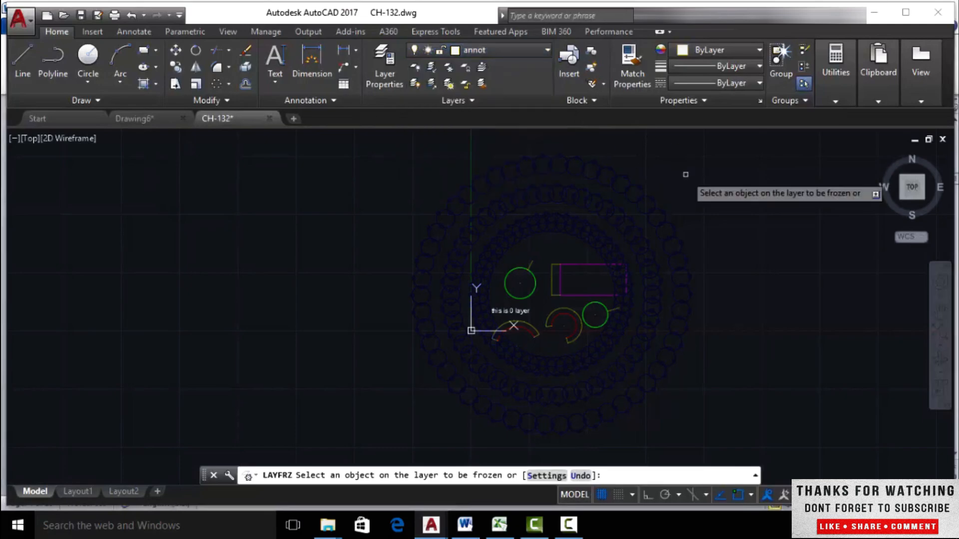
{"action": "left_click", "coordinate": [642, 193]}
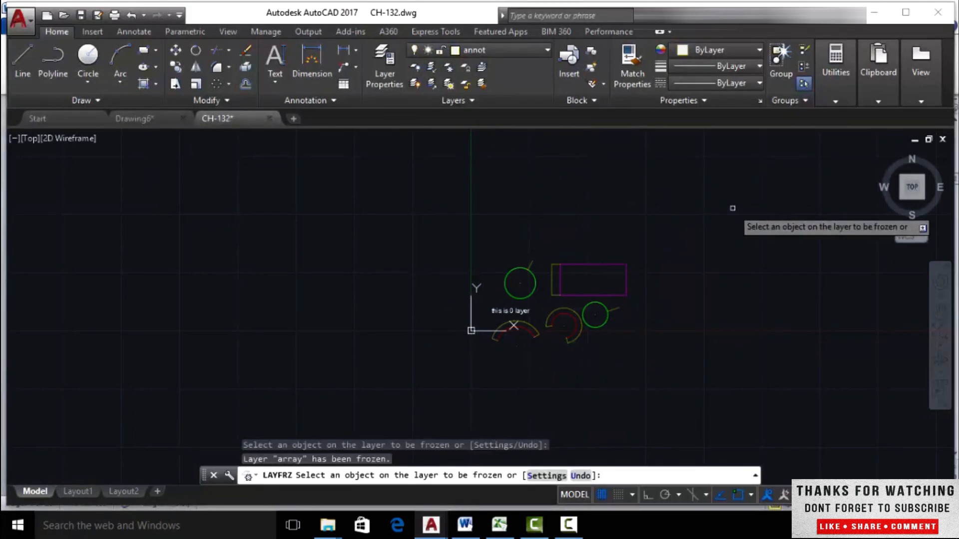
{"action": "key", "text": "Return"}
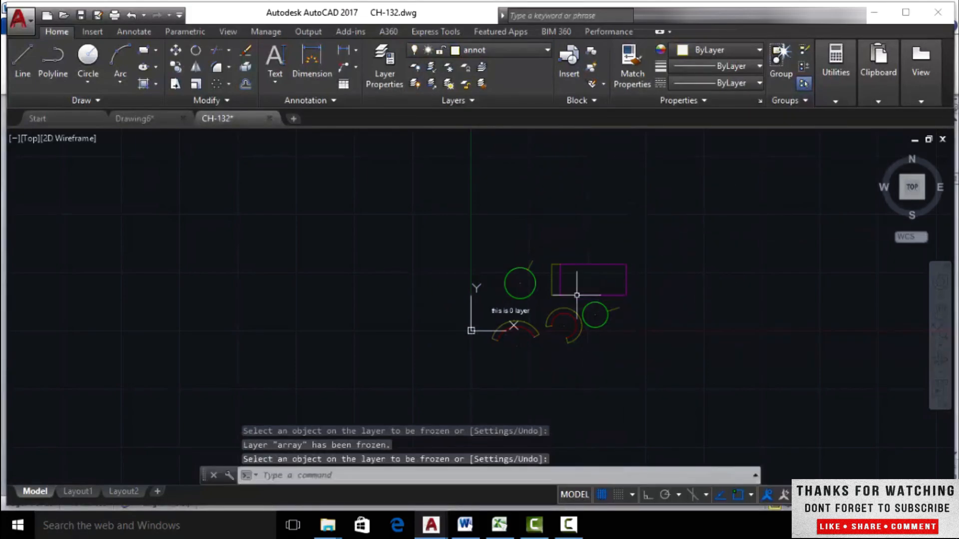
Thaw all layers in the drawing at once
{"action": "scroll", "coordinate": [687, 279], "scroll_direction": "up", "scroll_amount": 4}
{"action": "scroll", "coordinate": [517, 276], "scroll_direction": "down", "scroll_amount": 2}
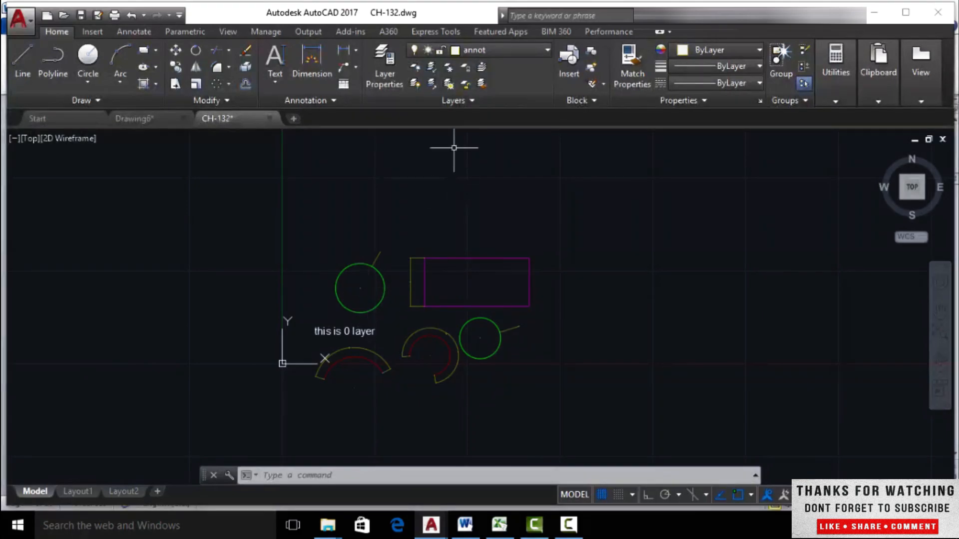
{"action": "left_click", "coordinate": [445, 84]}
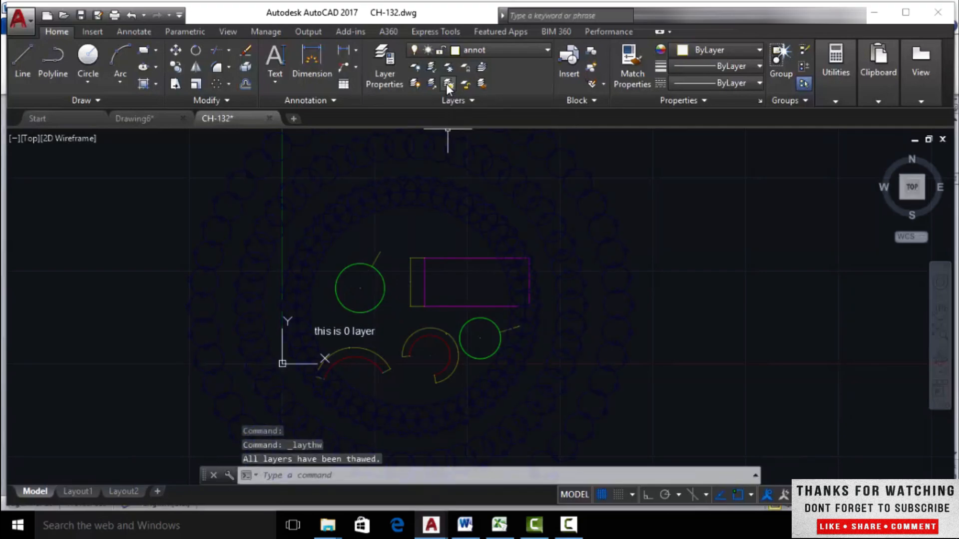
{"action": "scroll", "coordinate": [697, 277], "scroll_direction": "down", "scroll_amount": 4}
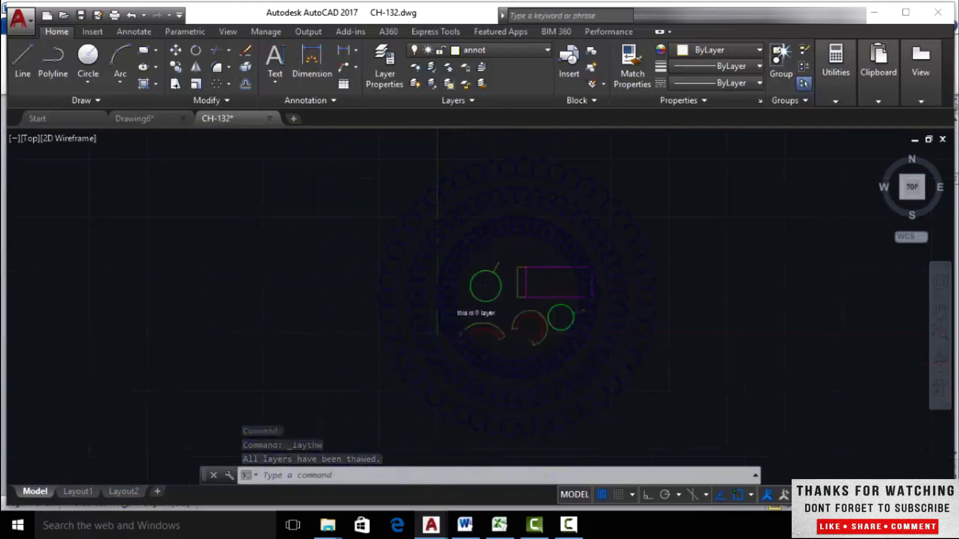
{"action": "scroll", "coordinate": [695, 274], "scroll_direction": "up", "scroll_amount": 2}
{"action": "scroll", "coordinate": [694, 274], "scroll_direction": "up", "scroll_amount": 2}
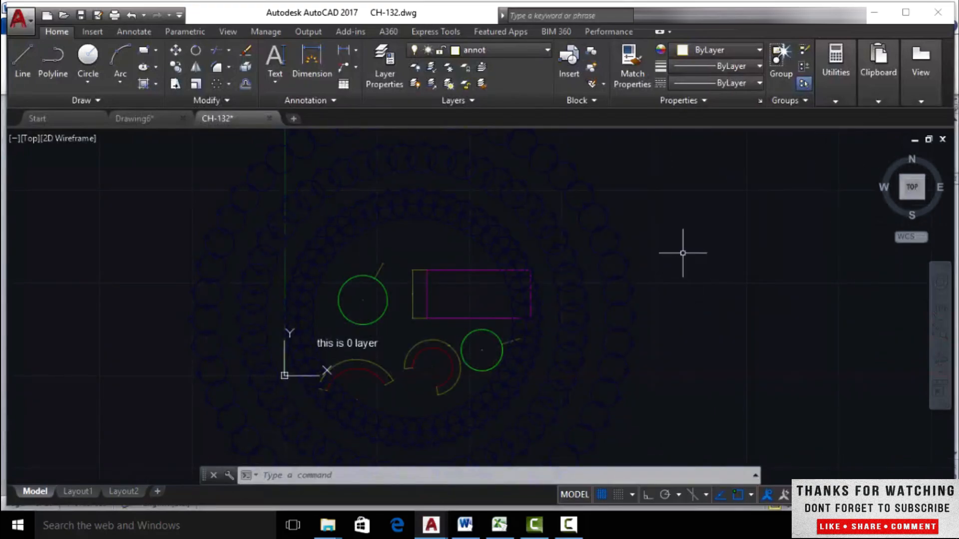
Freeze the array and rectangle layers by picking a ring and the magenta rectangle, and try to freeze the annot layer
{"action": "left_click", "coordinate": [449, 68]}
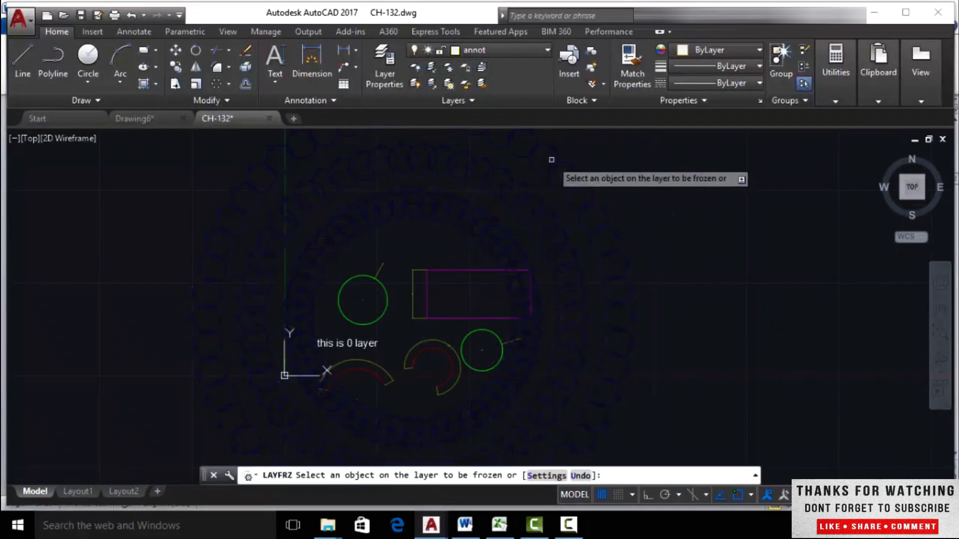
{"action": "left_click", "coordinate": [550, 163]}
{"action": "left_click", "coordinate": [480, 270]}
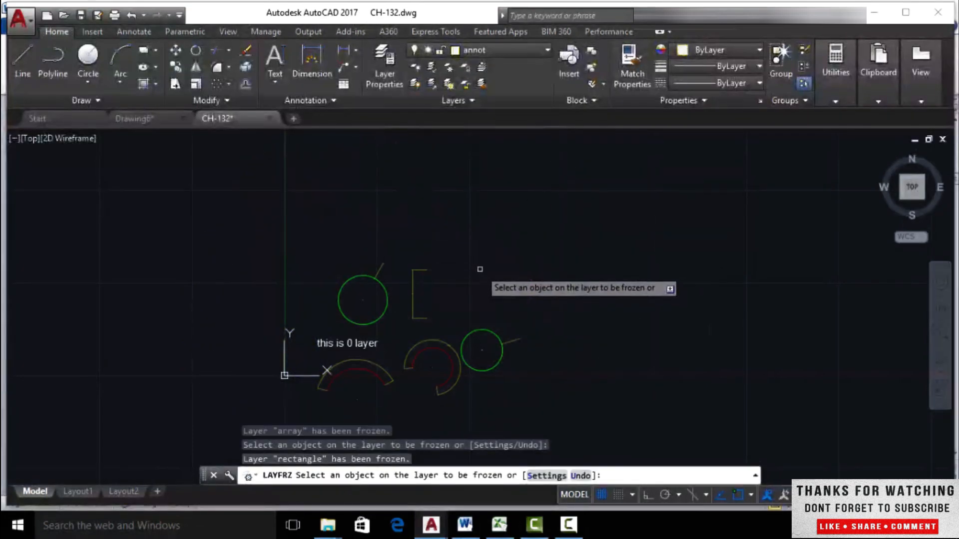
{"action": "left_click", "coordinate": [413, 282]}
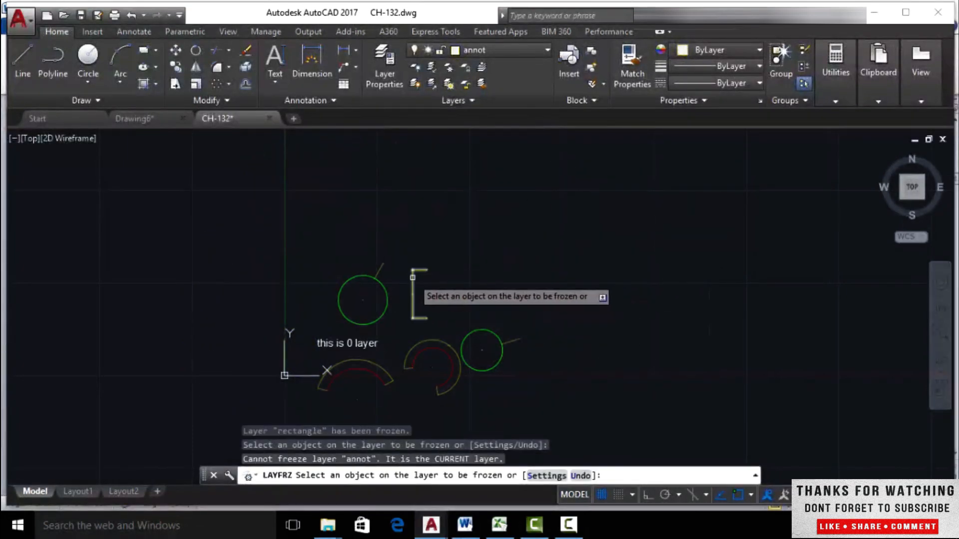
{"action": "left_click", "coordinate": [413, 277]}
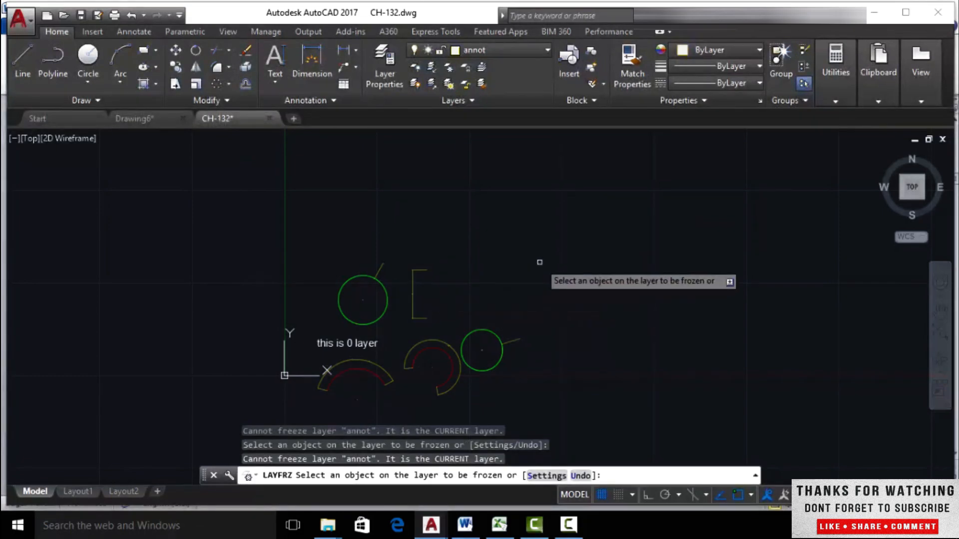
{"action": "key", "text": "Return"}
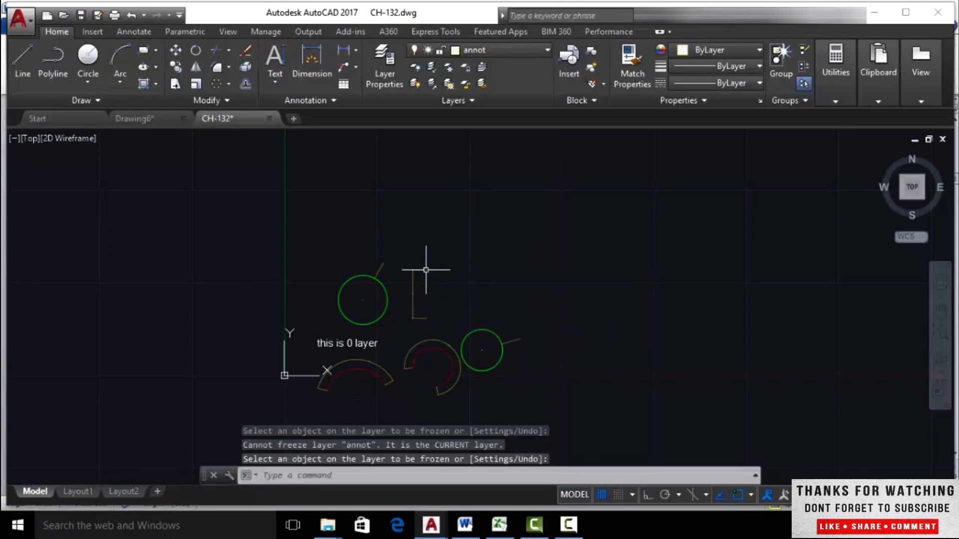
Freeze layer 0 from the layer list and try to freeze the current annot layer there
{"action": "left_click", "coordinate": [514, 52]}
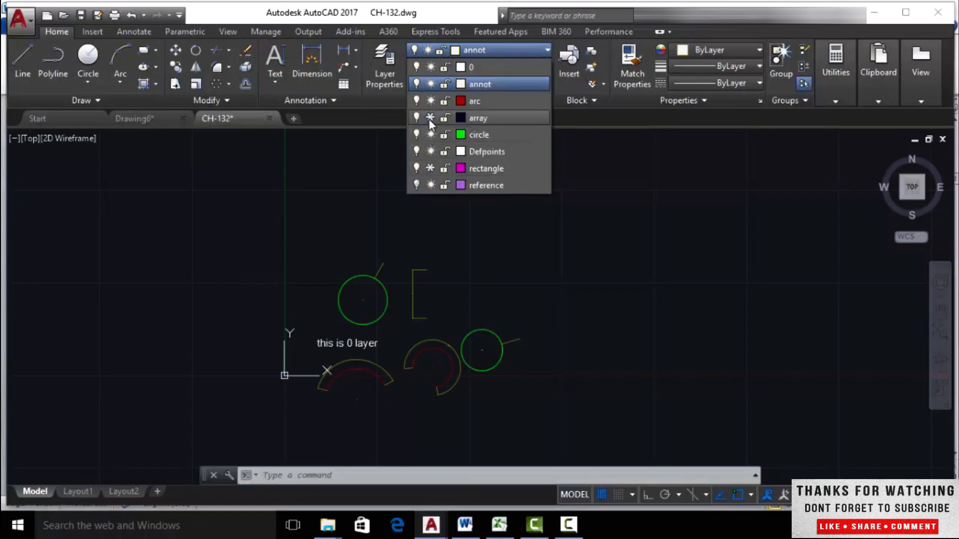
{"action": "left_click", "coordinate": [430, 67]}
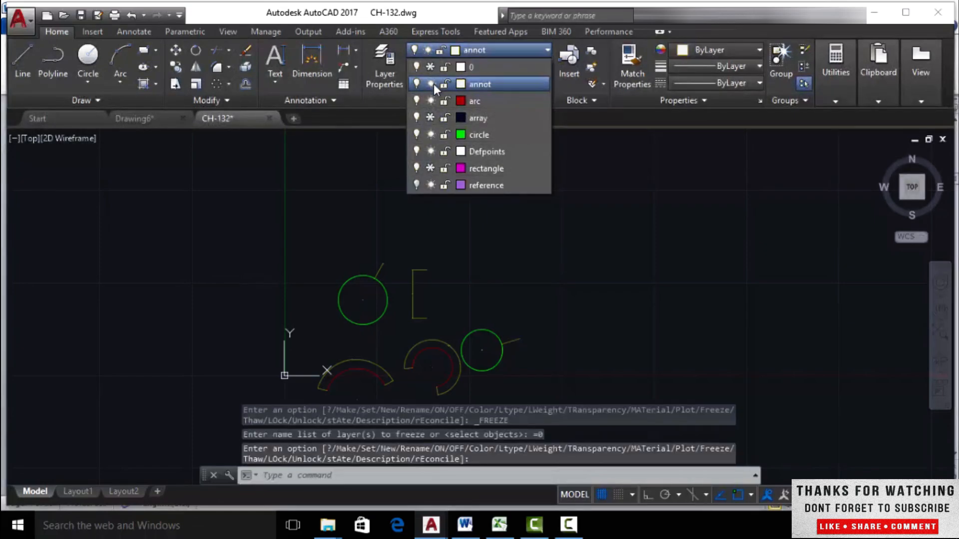
{"action": "left_click", "coordinate": [432, 84]}
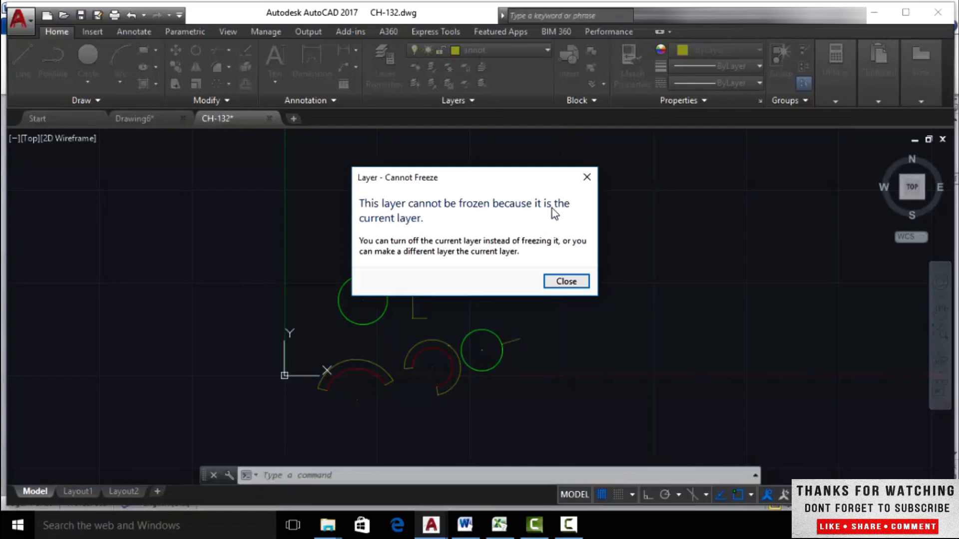
{"action": "left_click", "coordinate": [567, 280]}
Freeze the arc and reference layers from the layer list
{"action": "left_click", "coordinate": [515, 52]}
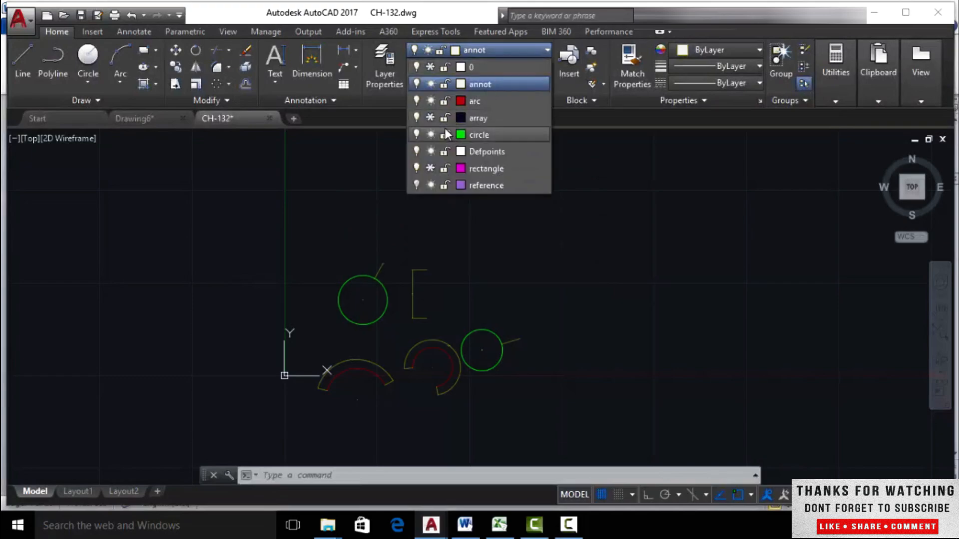
{"action": "left_click", "coordinate": [431, 101]}
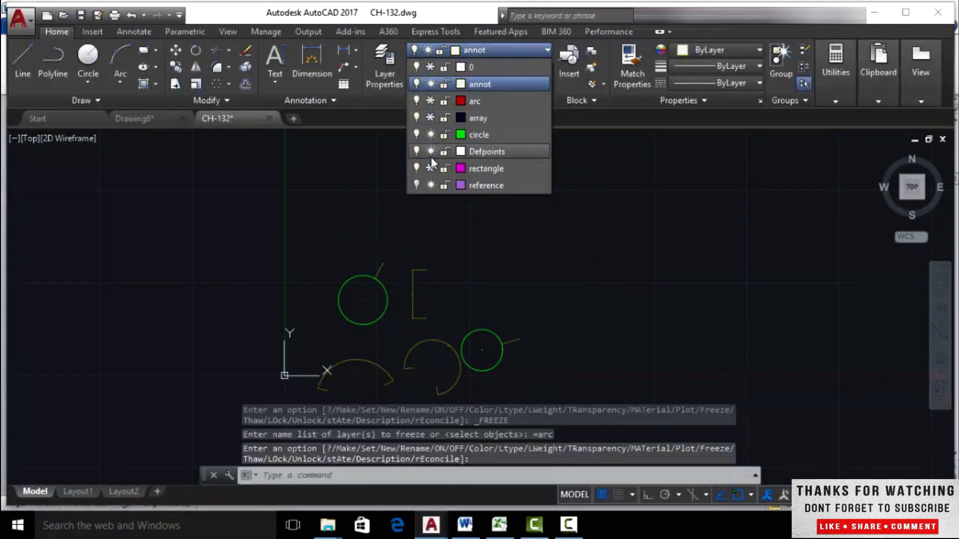
{"action": "left_click", "coordinate": [431, 184]}
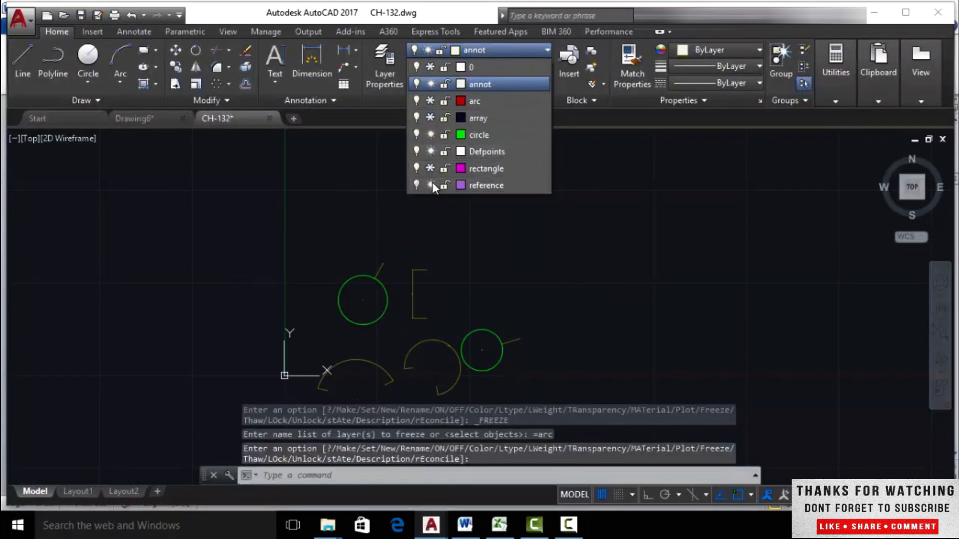
{"action": "left_click", "coordinate": [637, 199]}
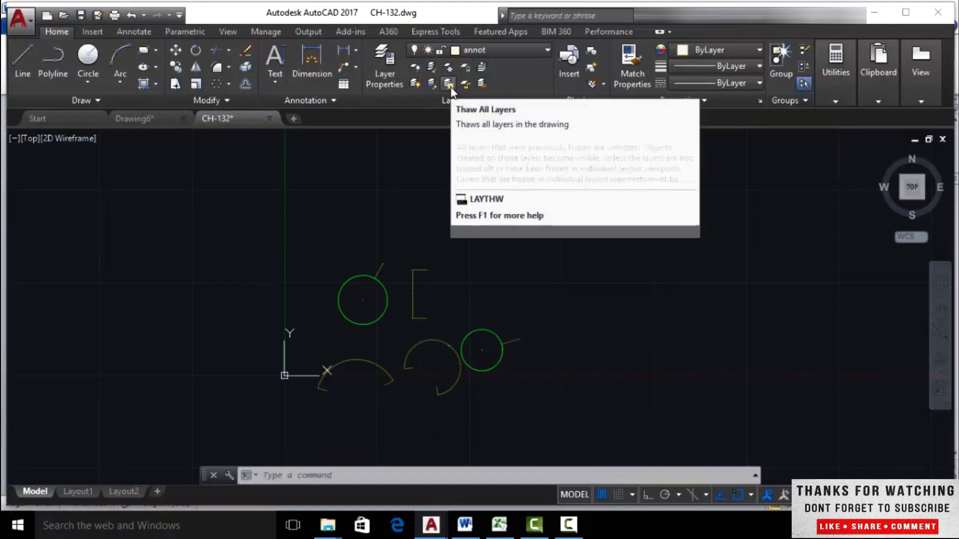
Thaw layers 0, arc, rectangle and array individually from the layer list
{"action": "left_click", "coordinate": [517, 48]}
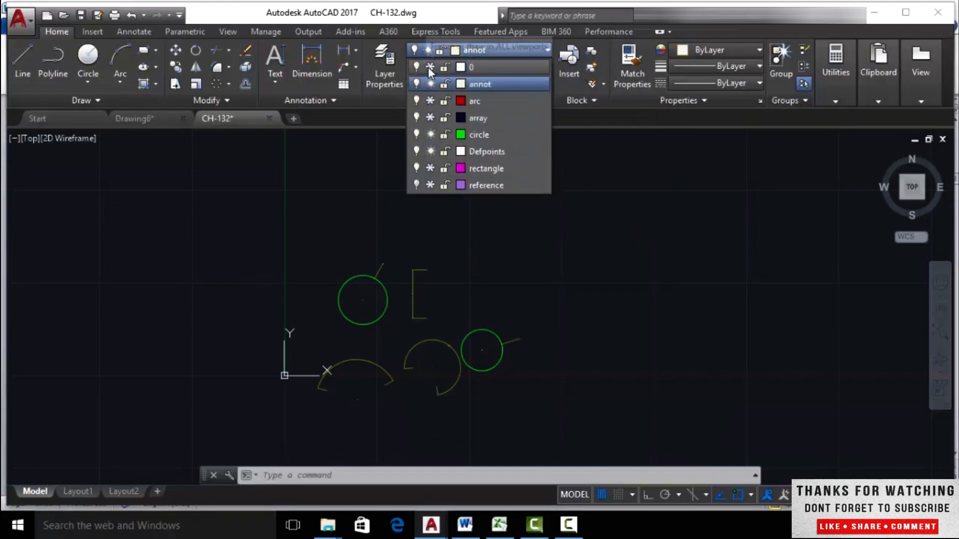
{"action": "left_click", "coordinate": [431, 101]}
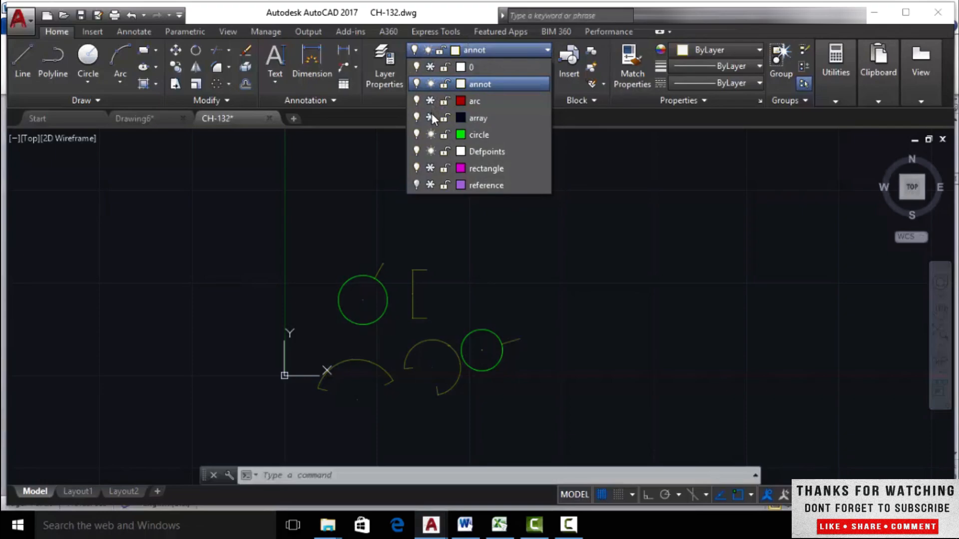
{"action": "left_click", "coordinate": [429, 168]}
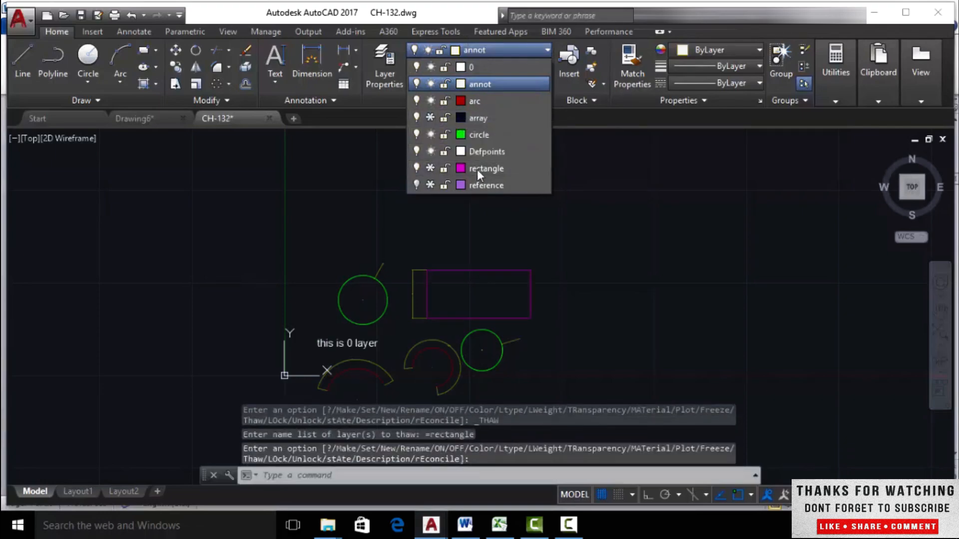
{"action": "left_click", "coordinate": [430, 118]}
{"action": "left_click", "coordinate": [701, 263]}
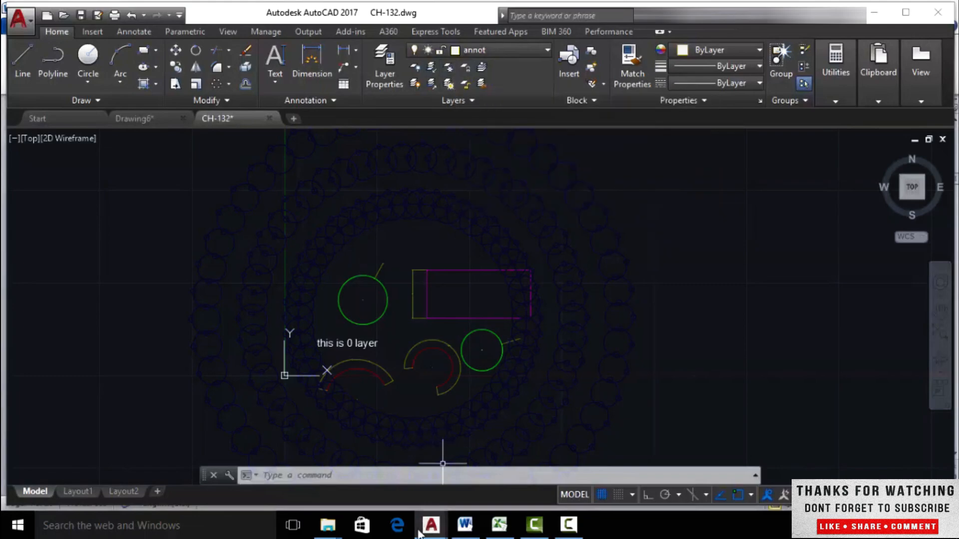
Freeze the array layer by running the LAYFRZ command and picking a ring of circles
{"action": "left_click", "coordinate": [397, 477]}
{"action": "type", "text": "l"}
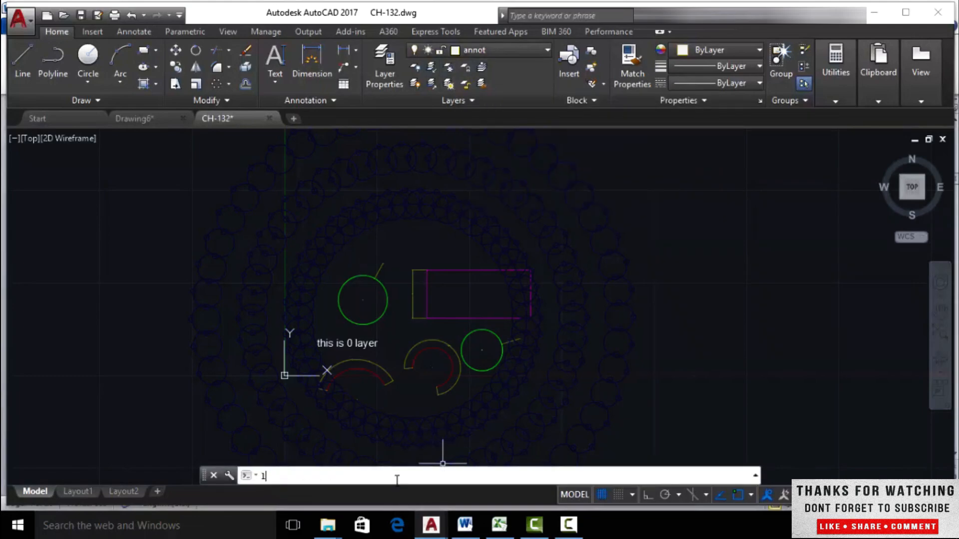
{"action": "type", "text": "ayfrz"}
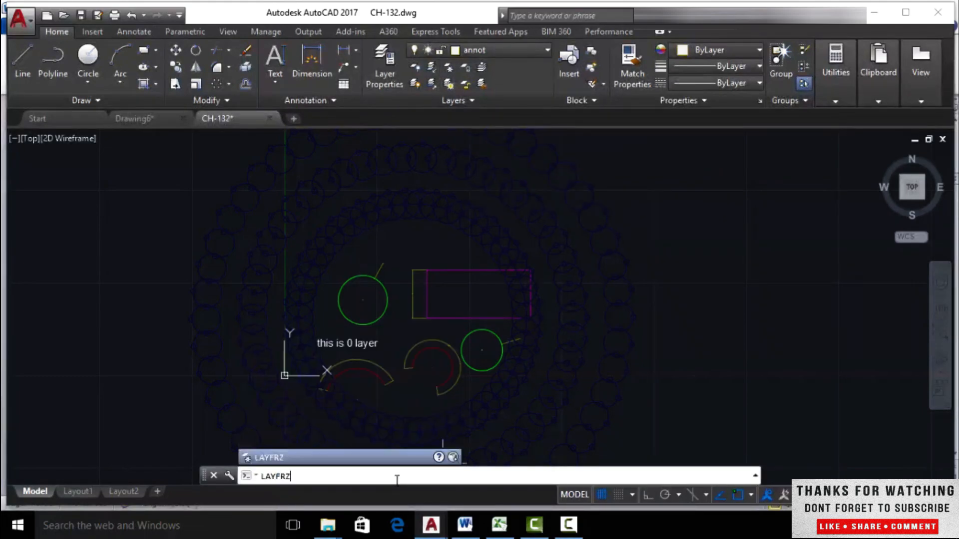
{"action": "key", "text": "Return"}
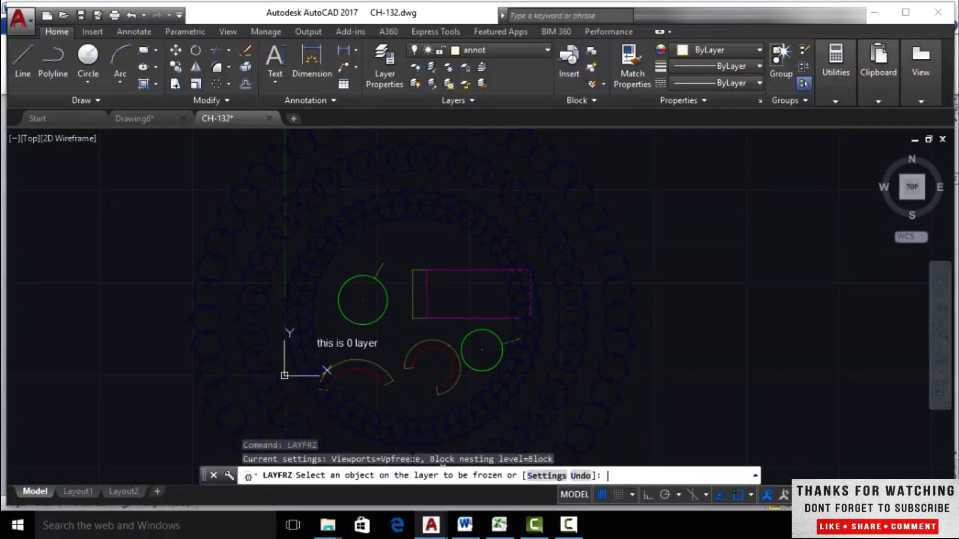
{"action": "left_click", "coordinate": [604, 228]}
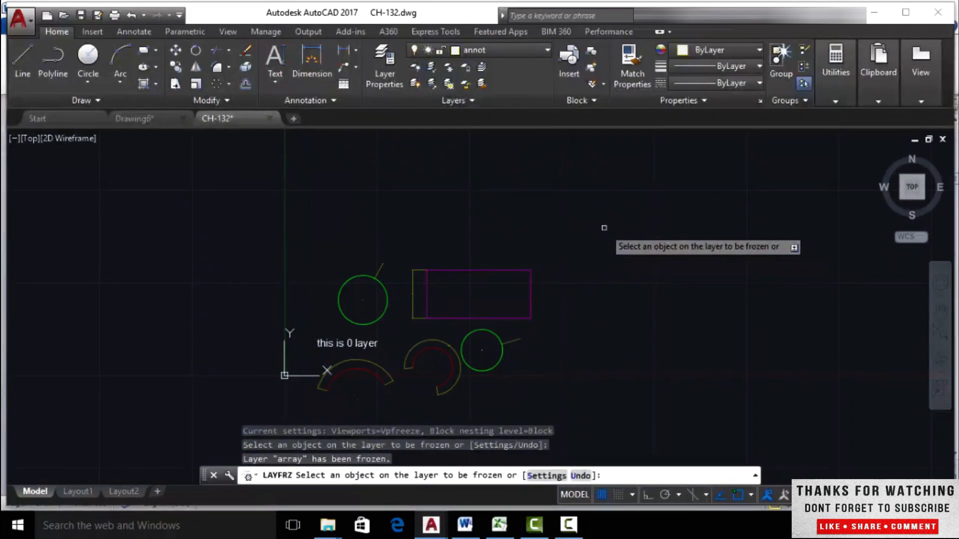
{"action": "key", "text": "Return"}
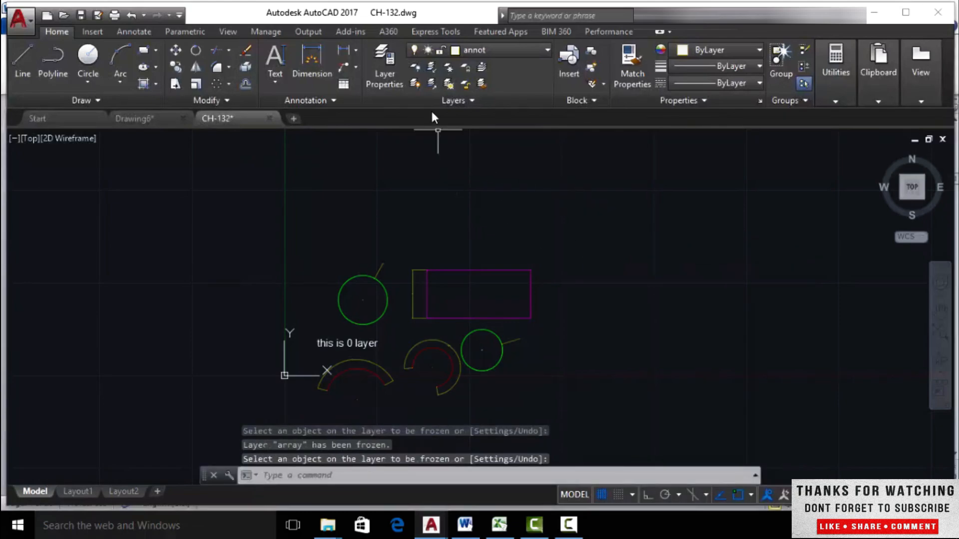
Thaw all frozen layers by running the LAYTHW command
{"action": "left_click", "coordinate": [469, 50]}
{"action": "left_click", "coordinate": [520, 48]}
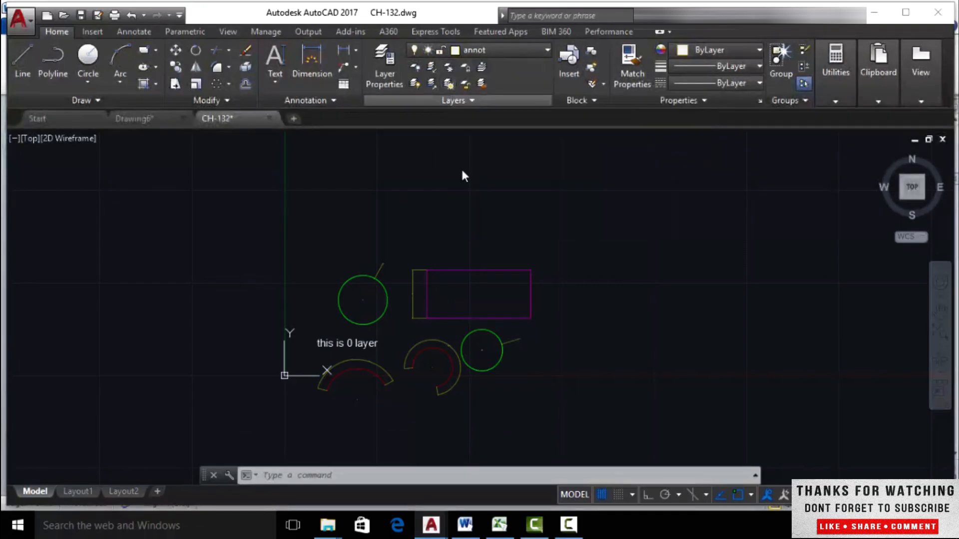
{"action": "left_click", "coordinate": [412, 473]}
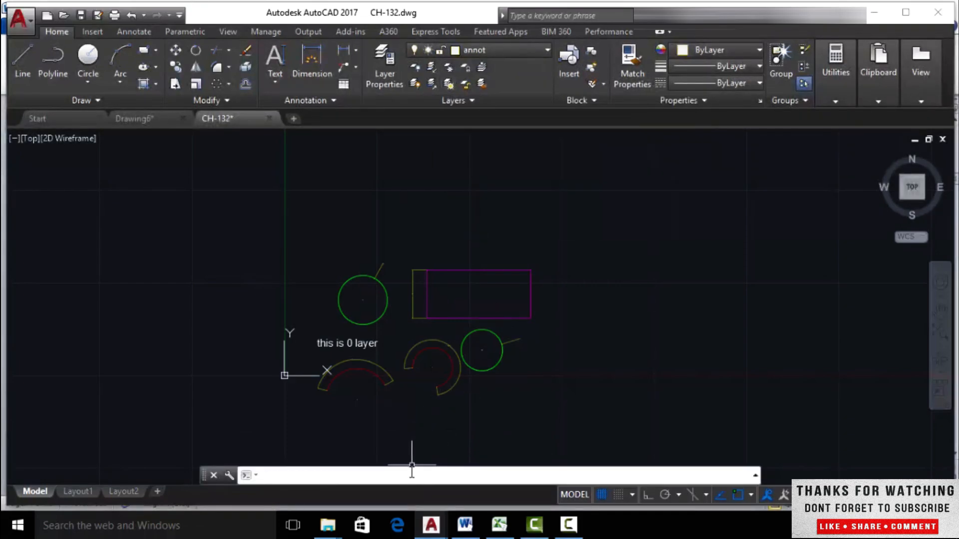
{"action": "type", "text": "LAYTHW"}
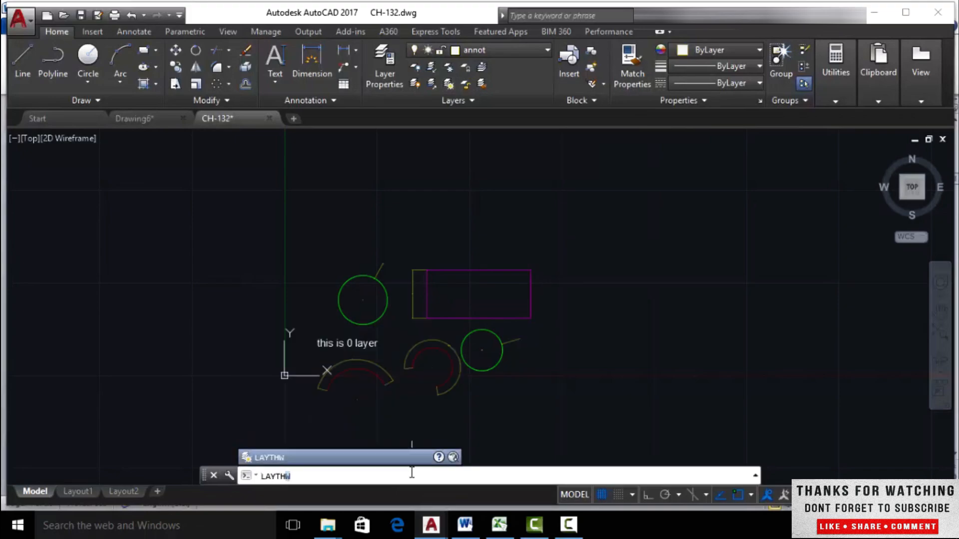
{"action": "key", "text": "Return"}
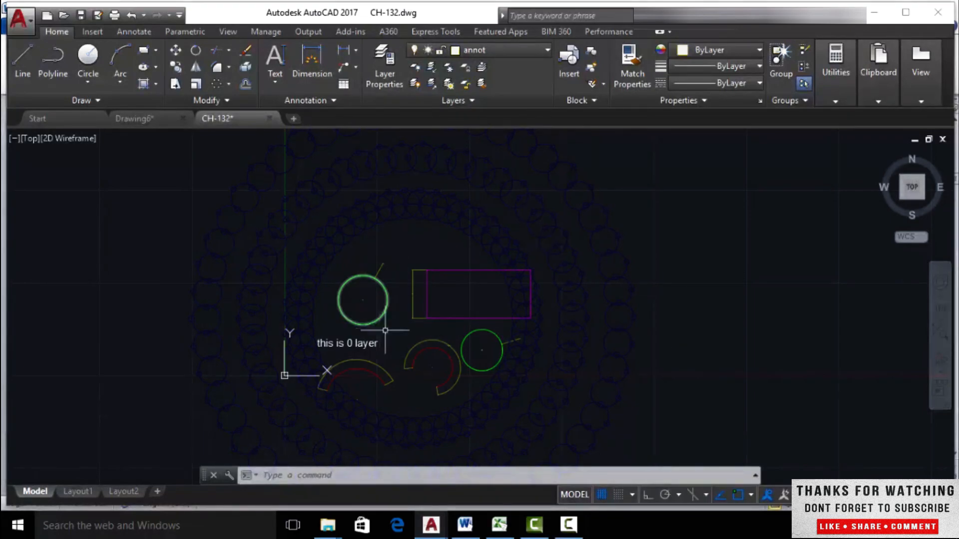
Freeze the array layer in model space with the LAYFRZ tool by picking a circle in the outer ring
{"action": "scroll", "coordinate": [393, 327], "scroll_direction": "down", "scroll_amount": 4}
{"action": "scroll", "coordinate": [402, 283], "scroll_direction": "up", "scroll_amount": 4}
{"action": "mouse_move", "coordinate": [323, 302]}
{"action": "middle_mouse_down"}
{"action": "mouse_move", "coordinate": [320, 309]}
{"action": "mouse_move", "coordinate": [393, 247]}
{"action": "middle_mouse_up"}
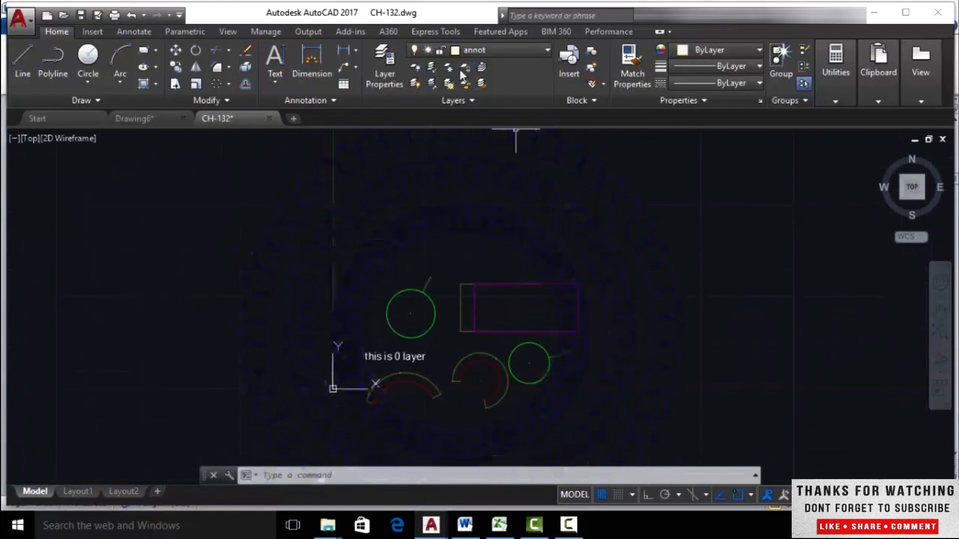
{"action": "left_click", "coordinate": [450, 68]}
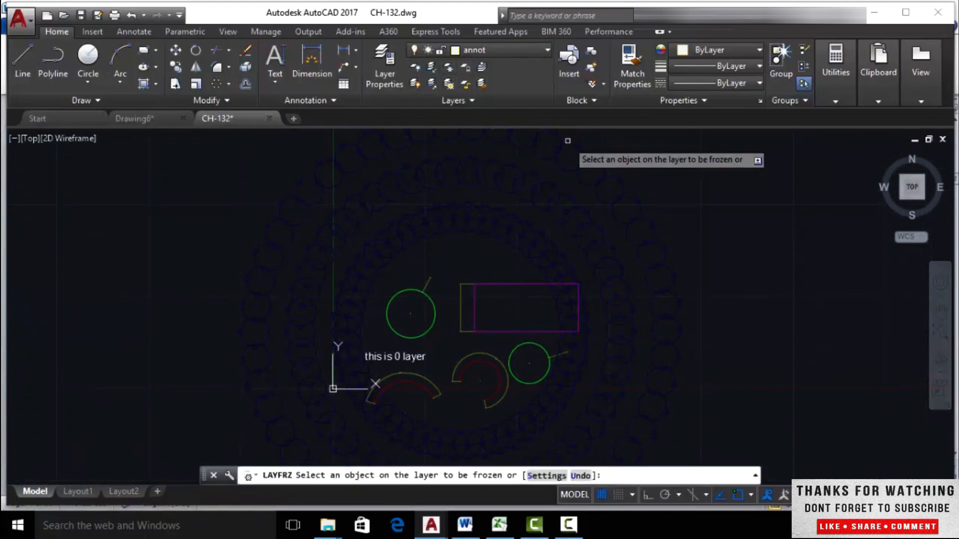
{"action": "left_click", "coordinate": [560, 140]}
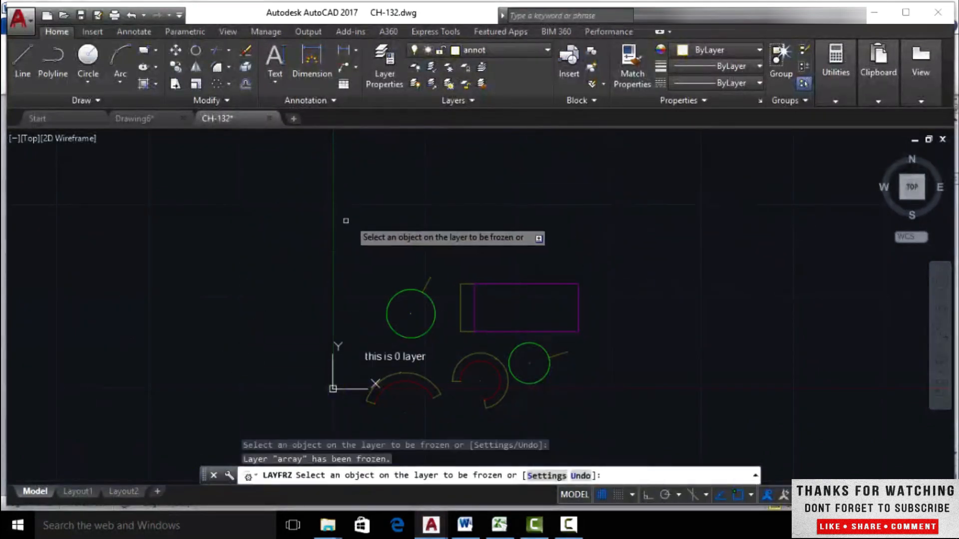
{"action": "key", "text": "Return"}
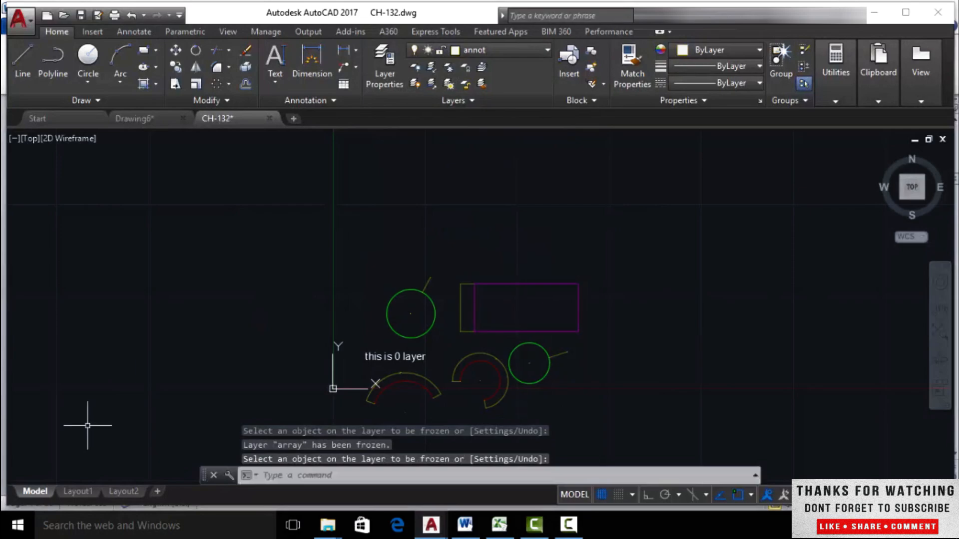
Check whether the array layer's objects show in Layout1 and Layout2, and return to model space
{"action": "left_click", "coordinate": [75, 492]}
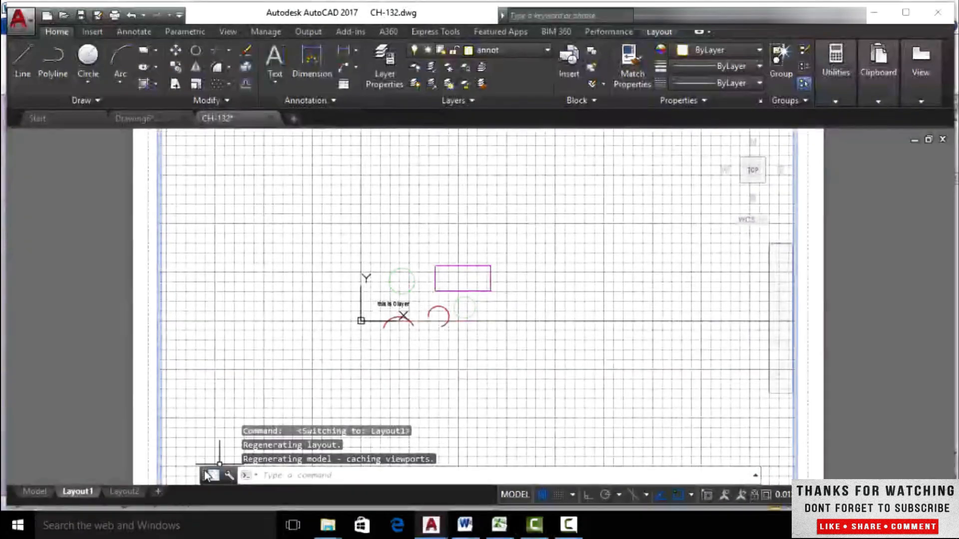
{"action": "left_click", "coordinate": [127, 491]}
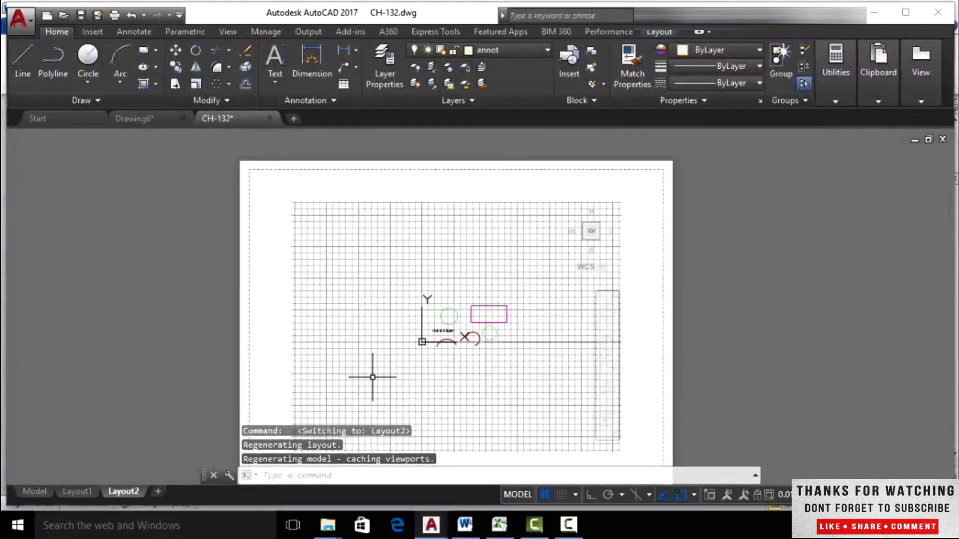
{"action": "scroll", "coordinate": [447, 389], "scroll_direction": "up", "scroll_amount": 4}
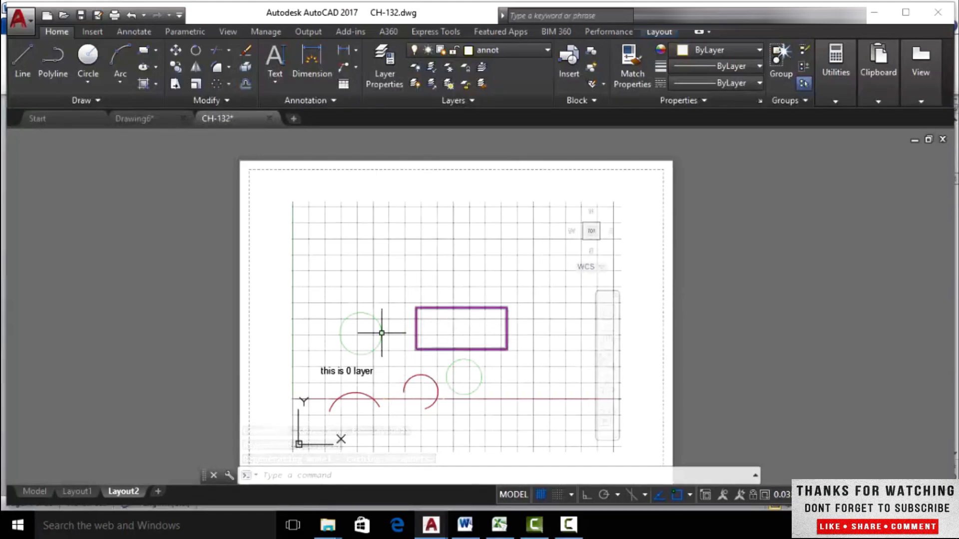
{"action": "left_click", "coordinate": [36, 492]}
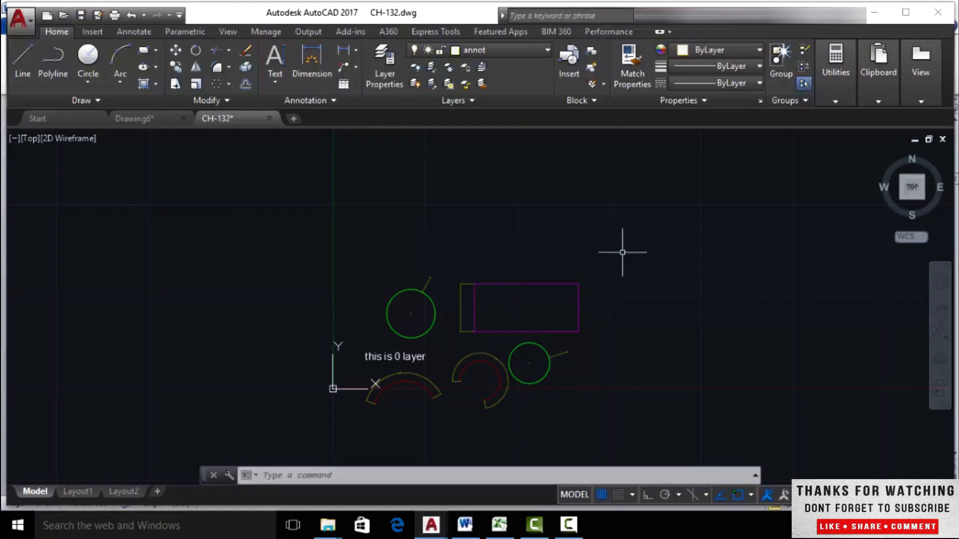
In Layout1, freeze the rectangle layer in the active viewport with the LAYFRZ tool by picking the magenta rectangle
{"action": "left_click", "coordinate": [80, 493]}
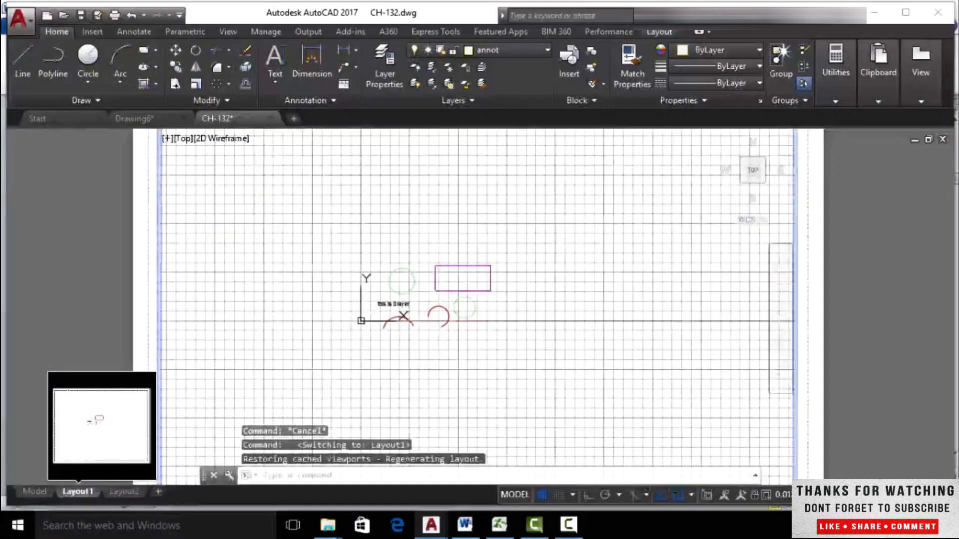
{"action": "scroll", "coordinate": [455, 329], "scroll_direction": "up", "scroll_amount": 2}
{"action": "scroll", "coordinate": [491, 261], "scroll_direction": "up", "scroll_amount": 2}
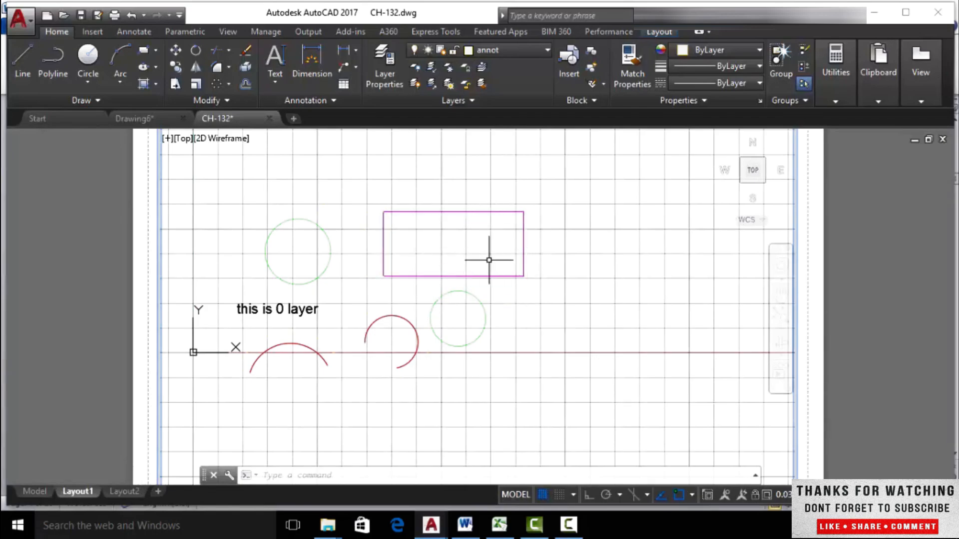
{"action": "scroll", "coordinate": [489, 260], "scroll_direction": "down", "scroll_amount": 4}
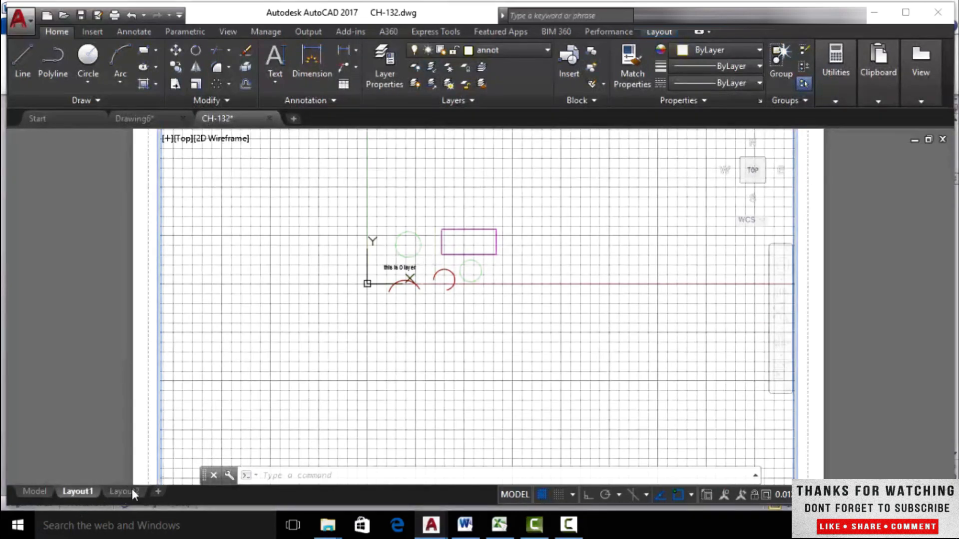
{"action": "scroll", "coordinate": [476, 237], "scroll_direction": "up", "scroll_amount": 2}
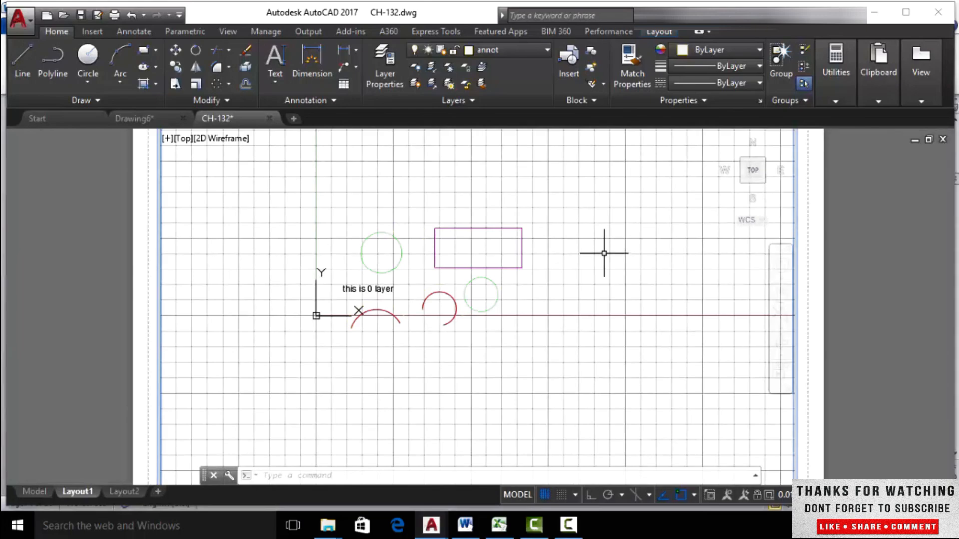
{"action": "left_click", "coordinate": [446, 68]}
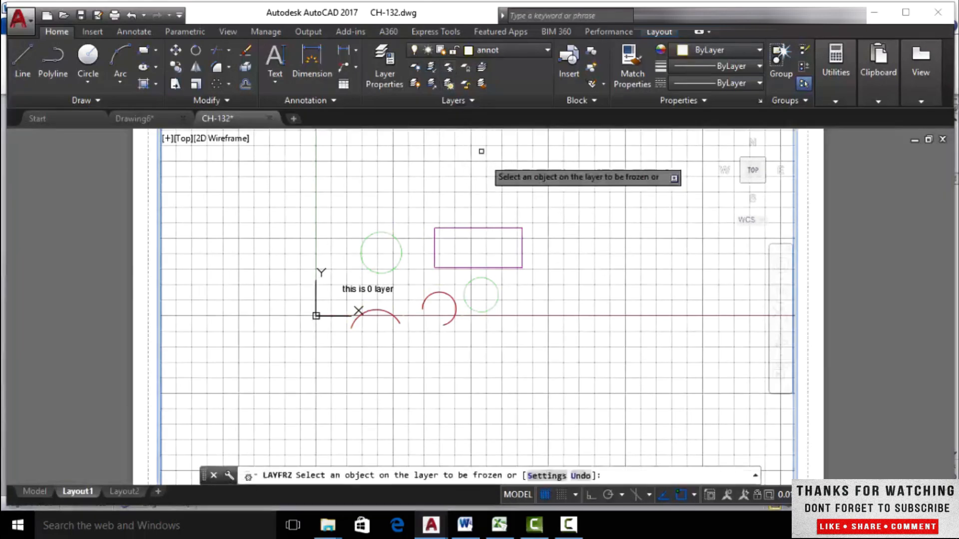
{"action": "left_click", "coordinate": [476, 228]}
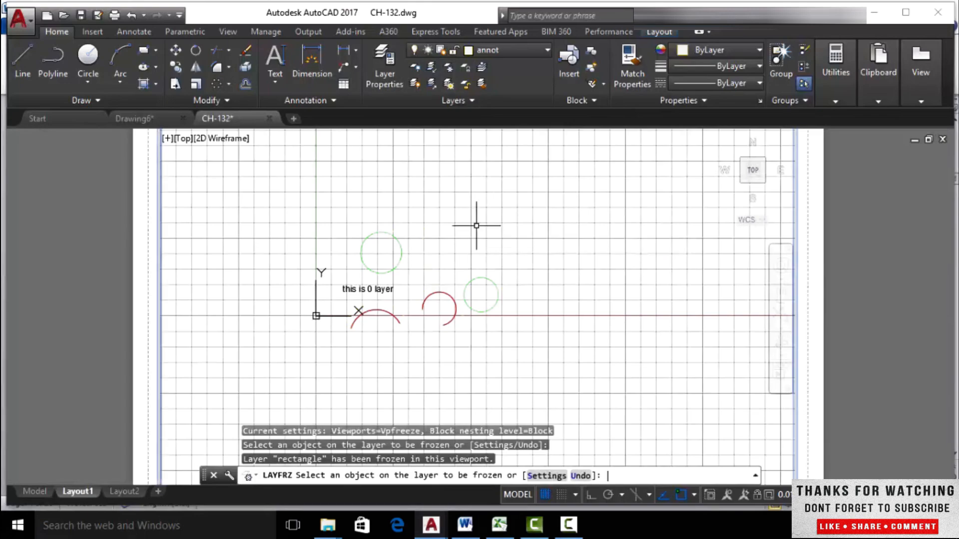
{"action": "key", "text": "Return"}
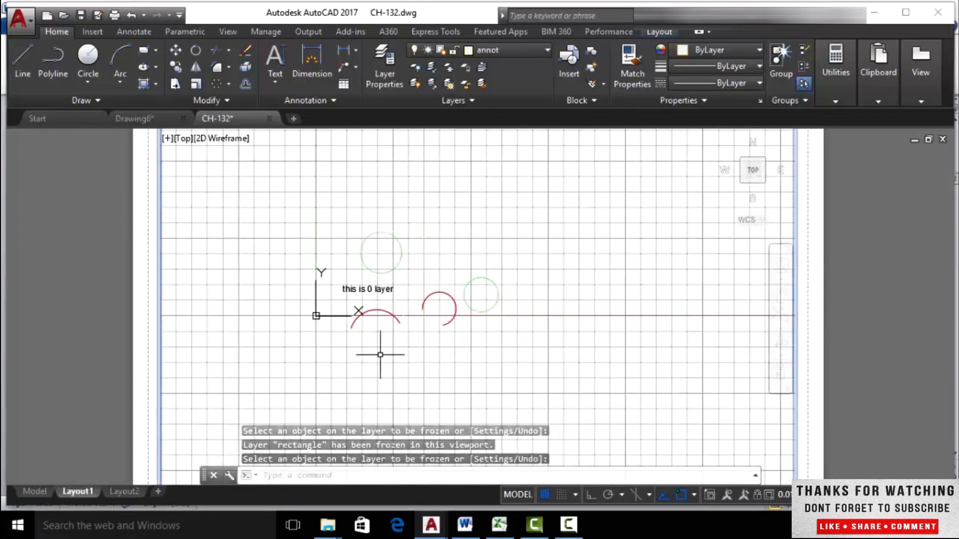
Compare the rectangle's visibility in model space, Layout2 and Layout1
{"action": "left_click", "coordinate": [35, 492]}
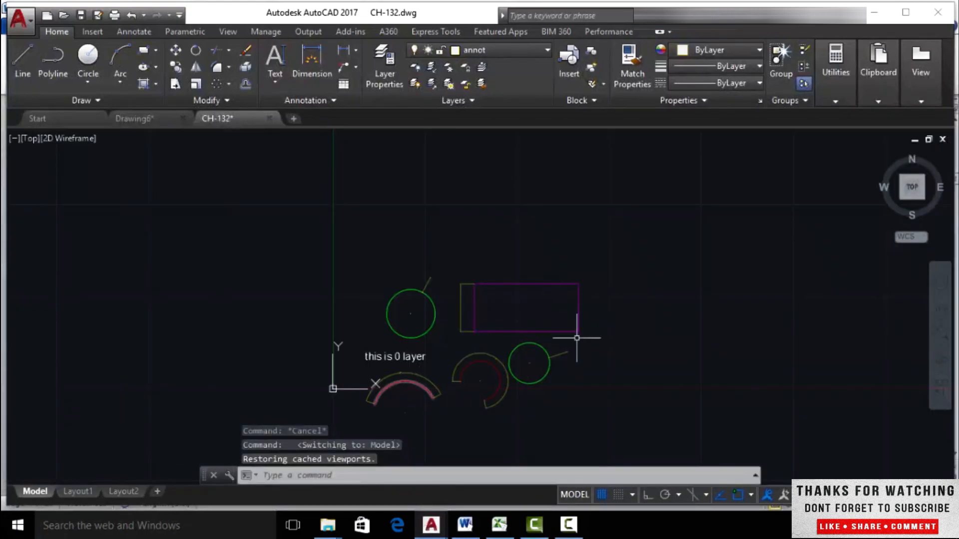
{"action": "left_click", "coordinate": [125, 493]}
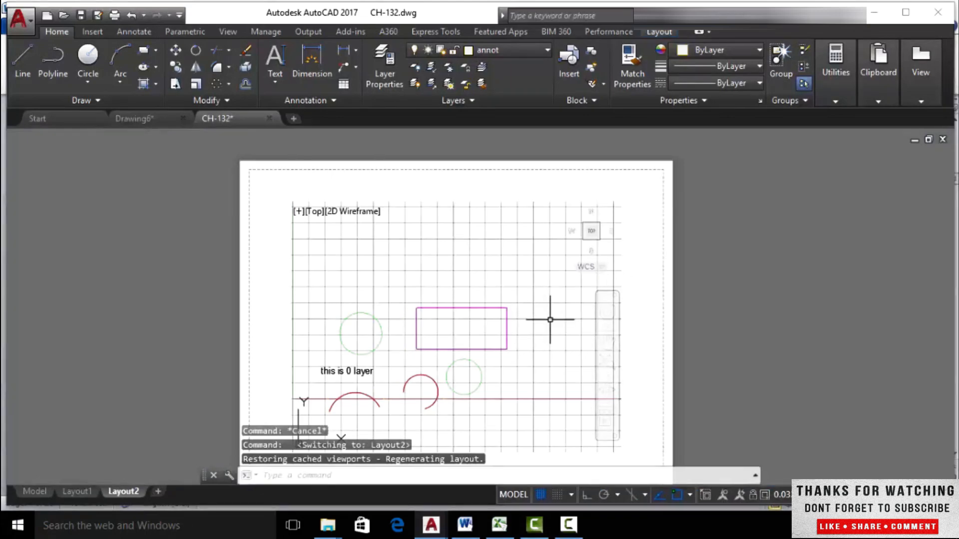
{"action": "left_click", "coordinate": [77, 493]}
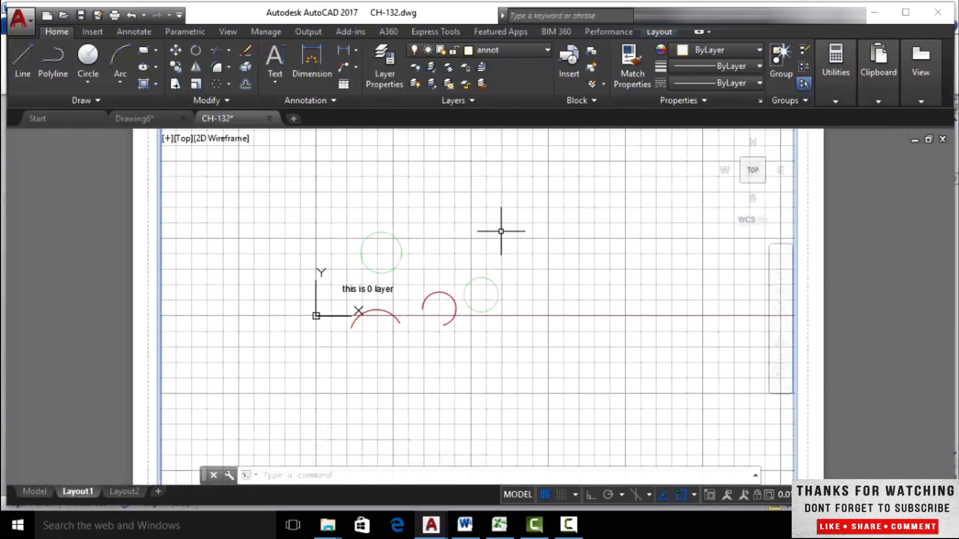
Thaw the rectangle layer in the current Layout1 viewport from the layer list
{"action": "left_click", "coordinate": [557, 254]}
{"action": "left_click", "coordinate": [554, 261]}
{"action": "left_click", "coordinate": [559, 260]}
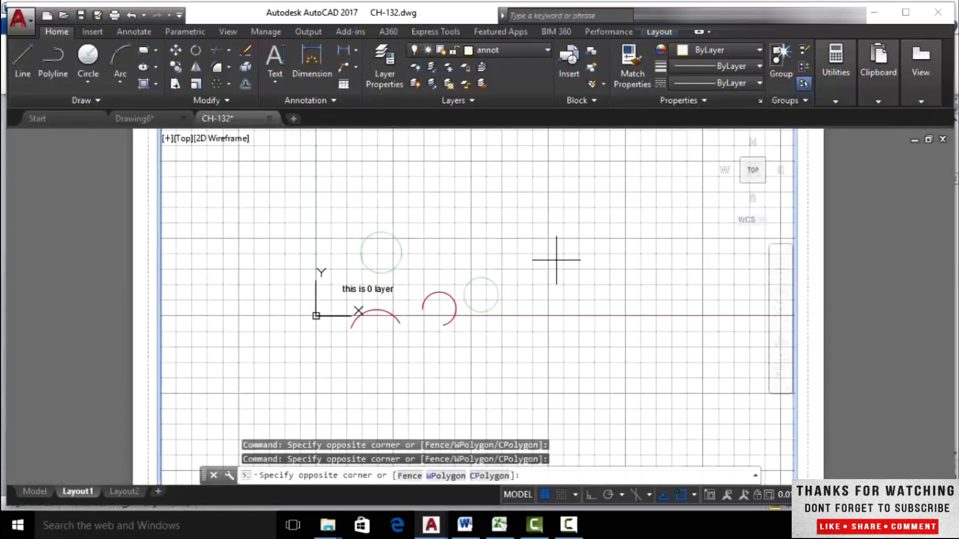
{"action": "left_click", "coordinate": [558, 259]}
{"action": "left_click", "coordinate": [485, 48]}
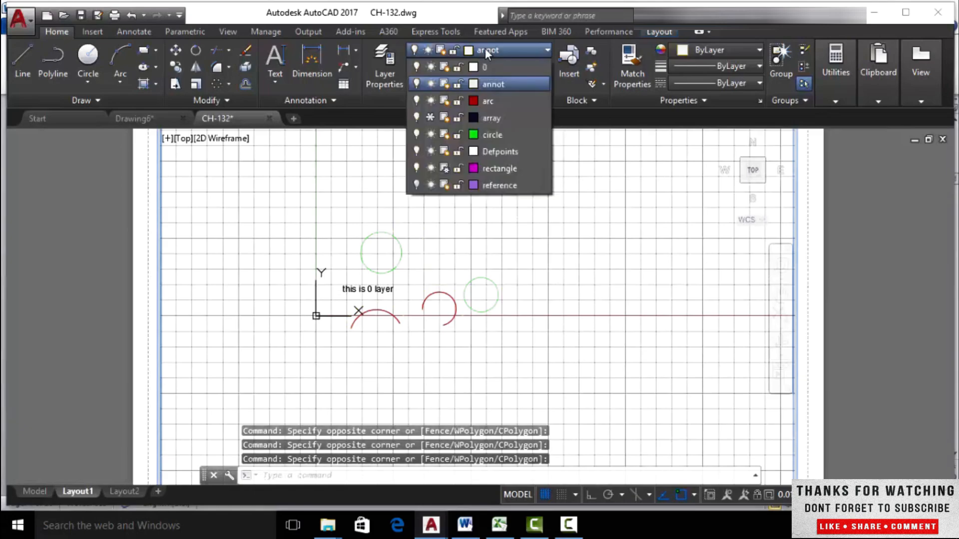
{"action": "left_click", "coordinate": [442, 169]}
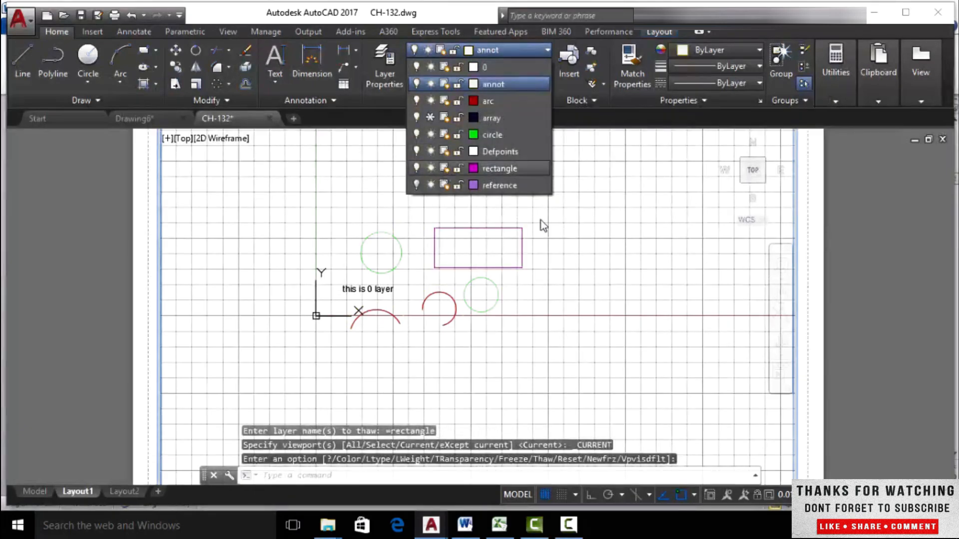